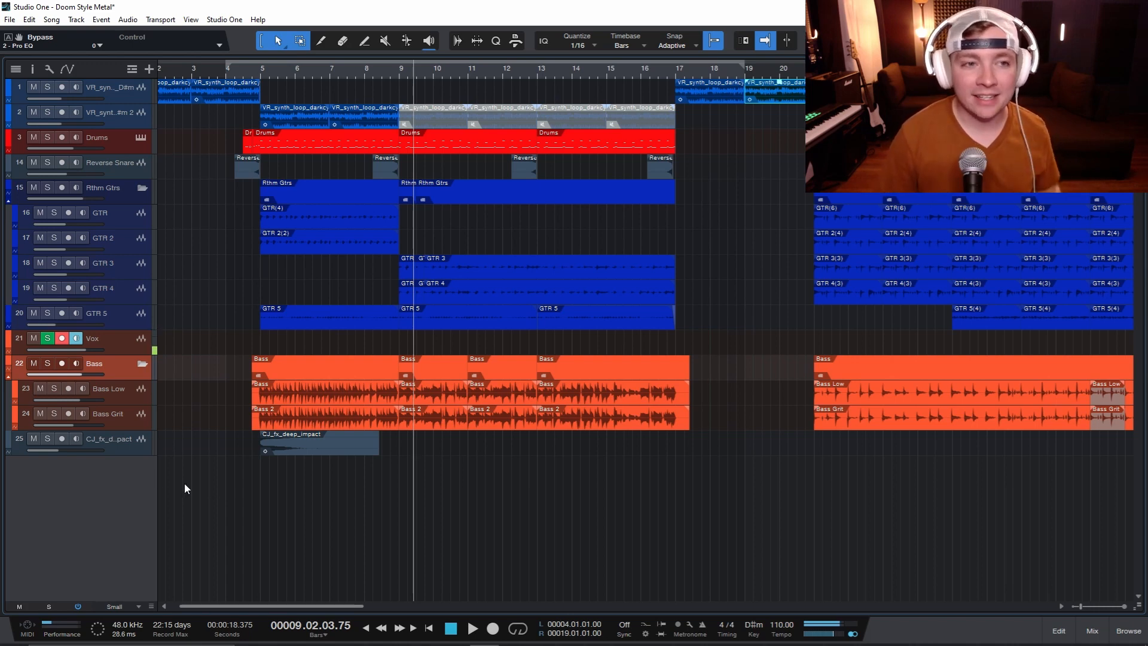
# Solo only the Bass Low track within the bass group and play the song from about bar 5.
pyautogui.click(47, 364)
pyautogui.click(129, 388)
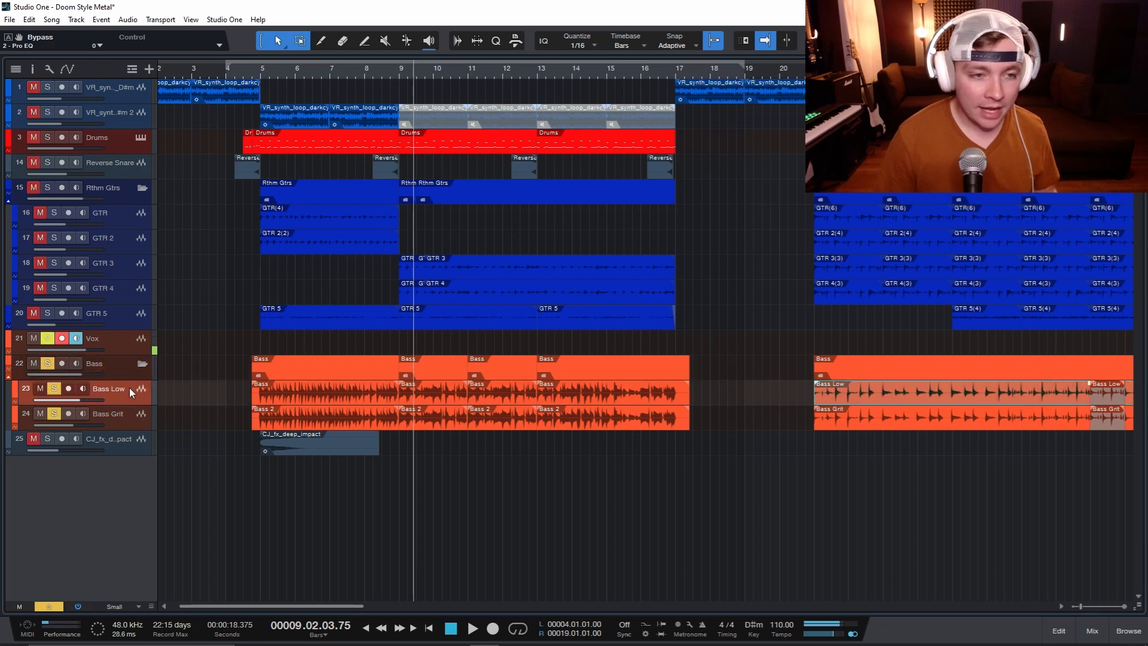
pyautogui.click(137, 420)
pyautogui.click(49, 364)
pyautogui.click(54, 389)
pyautogui.click(272, 337)
pyautogui.press('space')
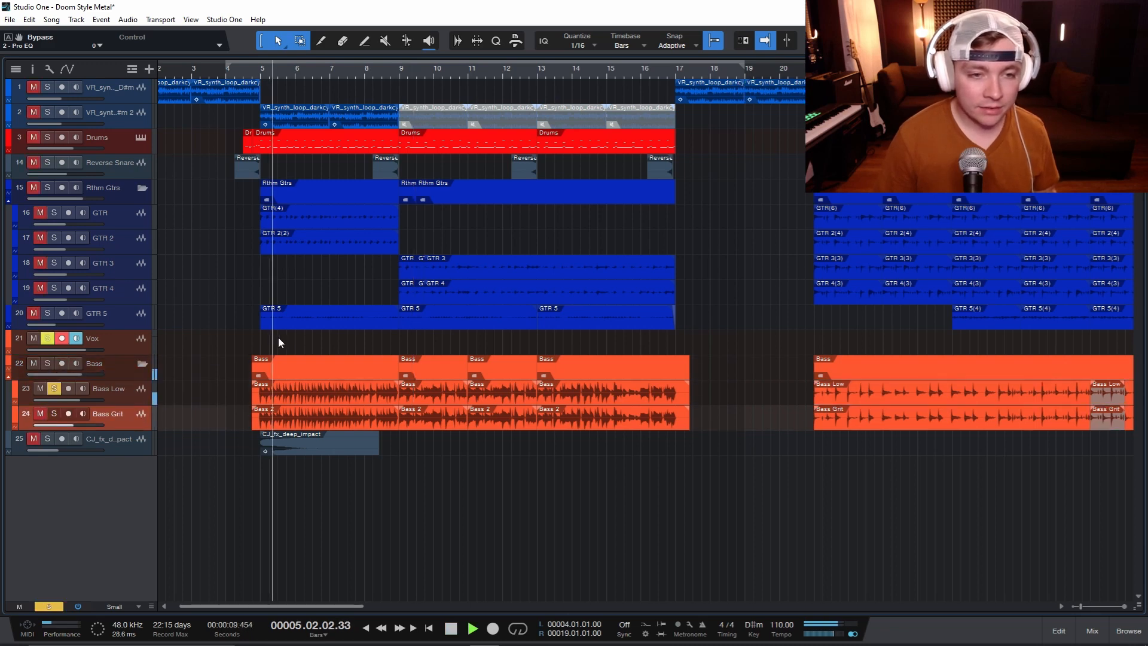
# Listen to Bass Grit soloed on its own and together with Bass Low.
pyautogui.click(54, 414)
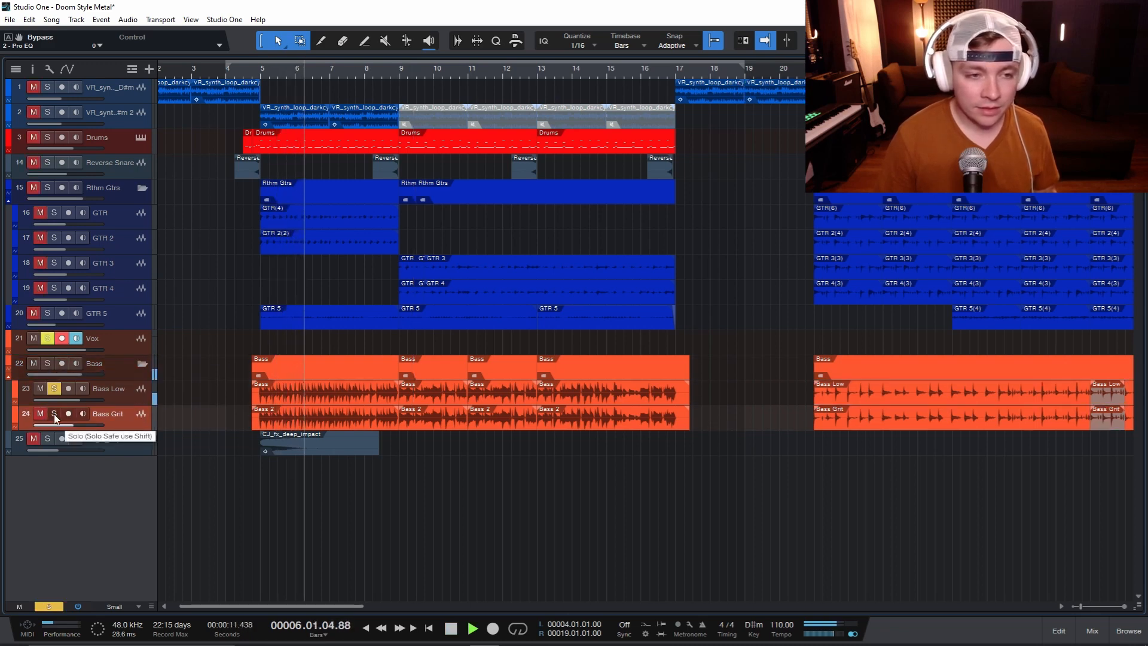
pyautogui.click(53, 390)
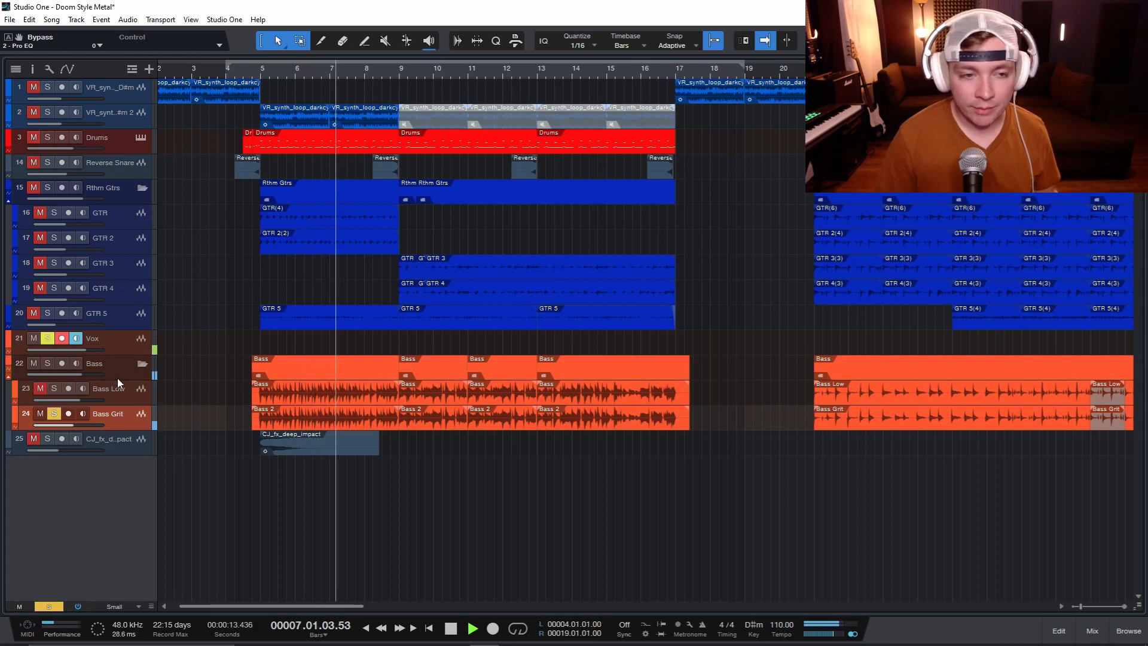
pyautogui.click(54, 389)
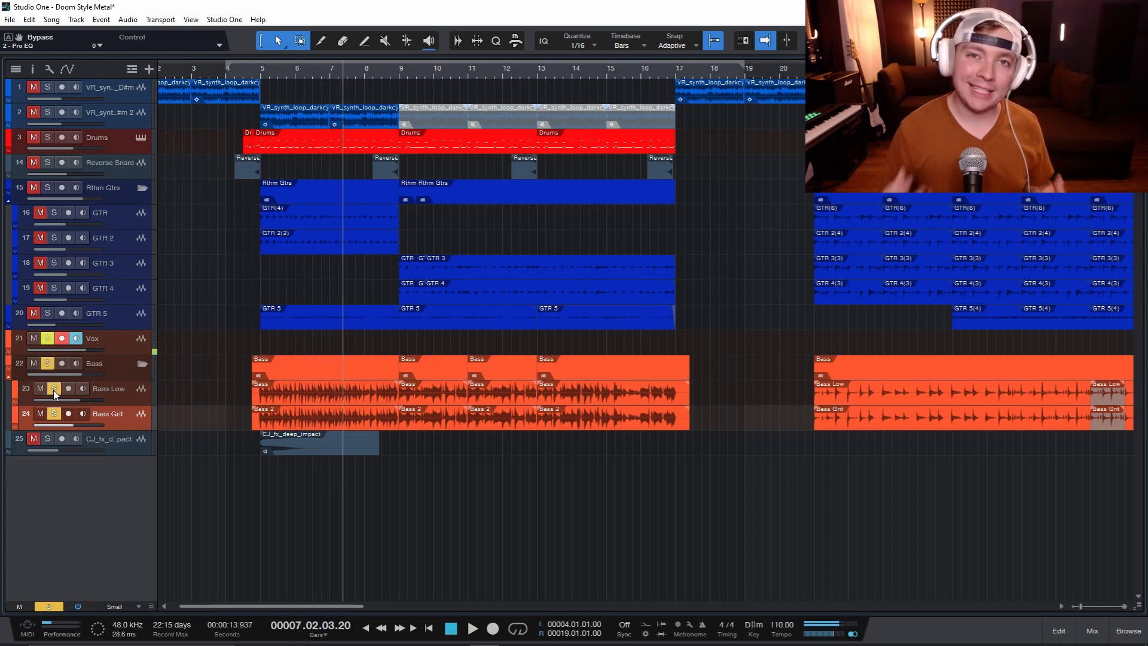
pyautogui.press('space')
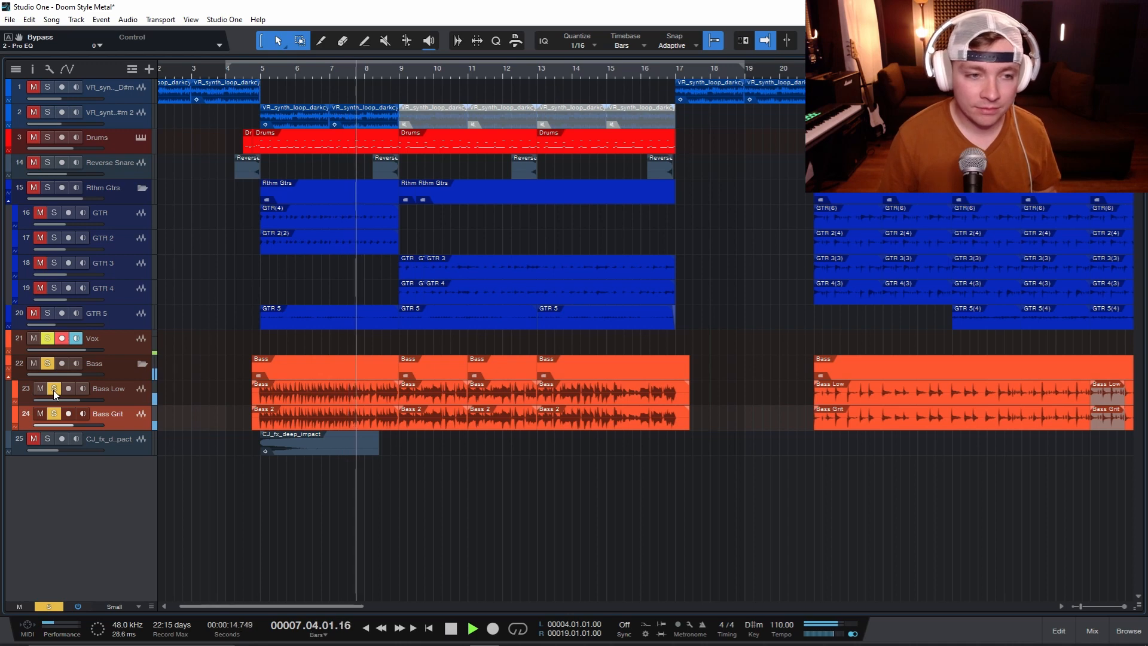
pyautogui.press('space')
# Show the mixer and open the Pro EQ insert on the Bass bus.
pyautogui.click(113, 371)
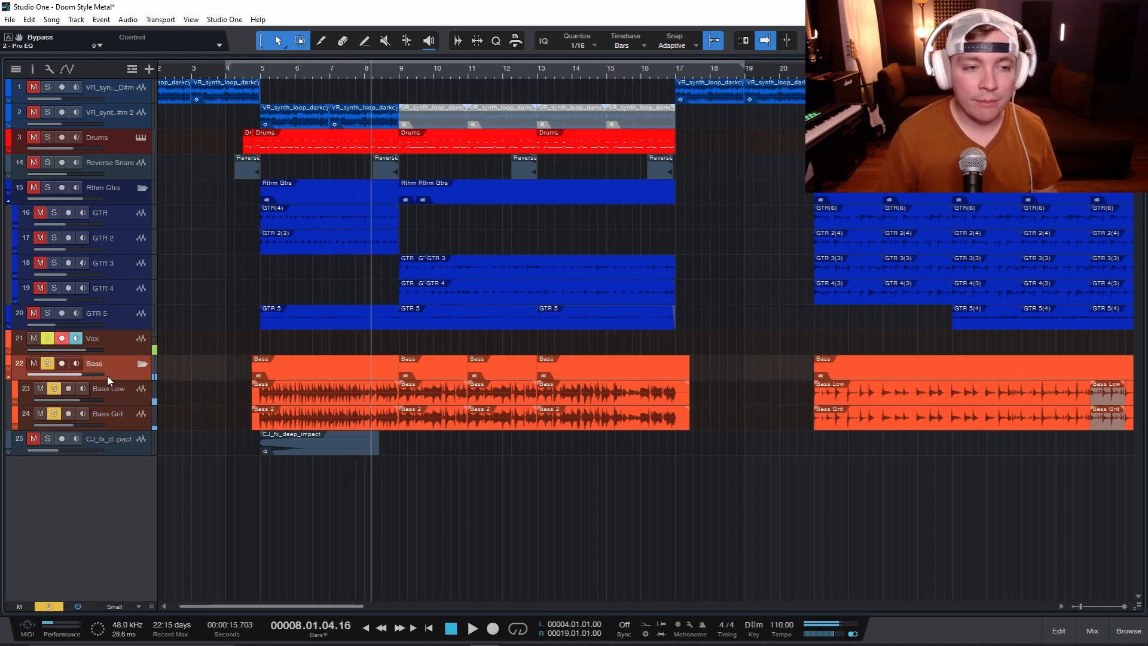
pyautogui.press('F3')
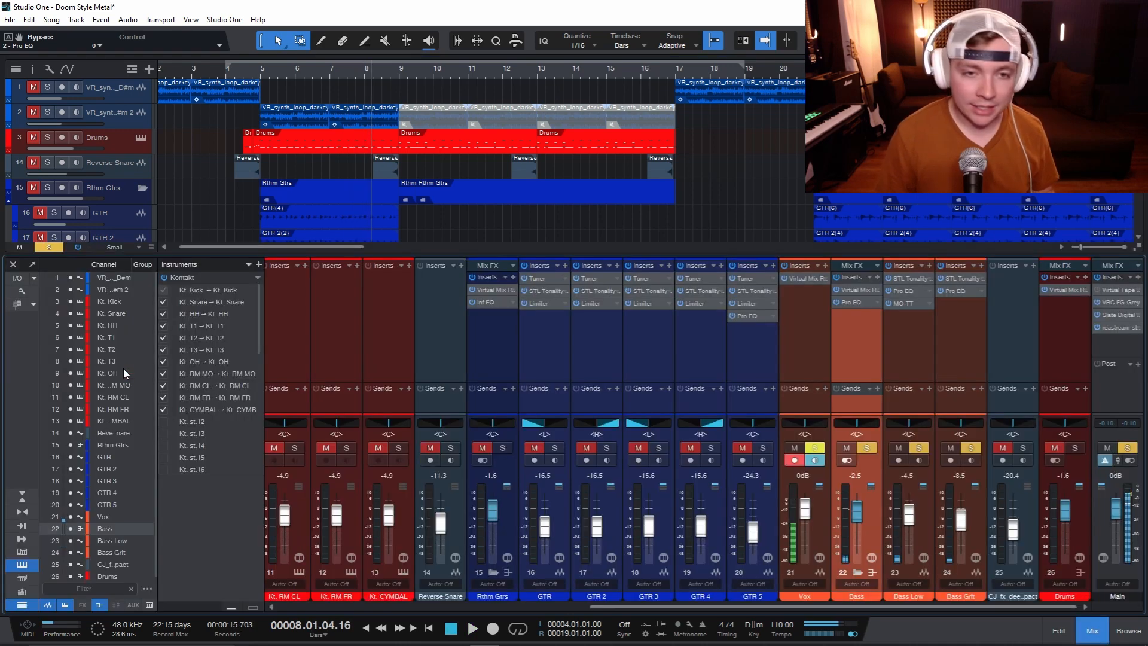
pyautogui.click(853, 301)
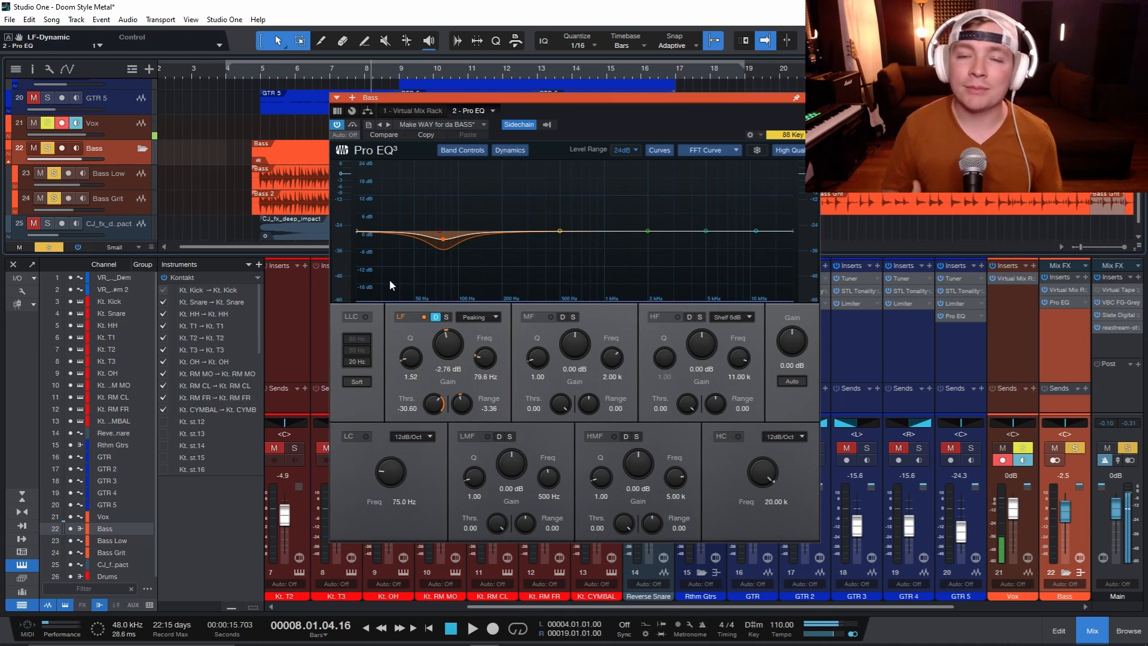
# Solo the Drums alongside the bass and place the playback cursor at bar 5.
pyautogui.scroll(-1, 221, 207)
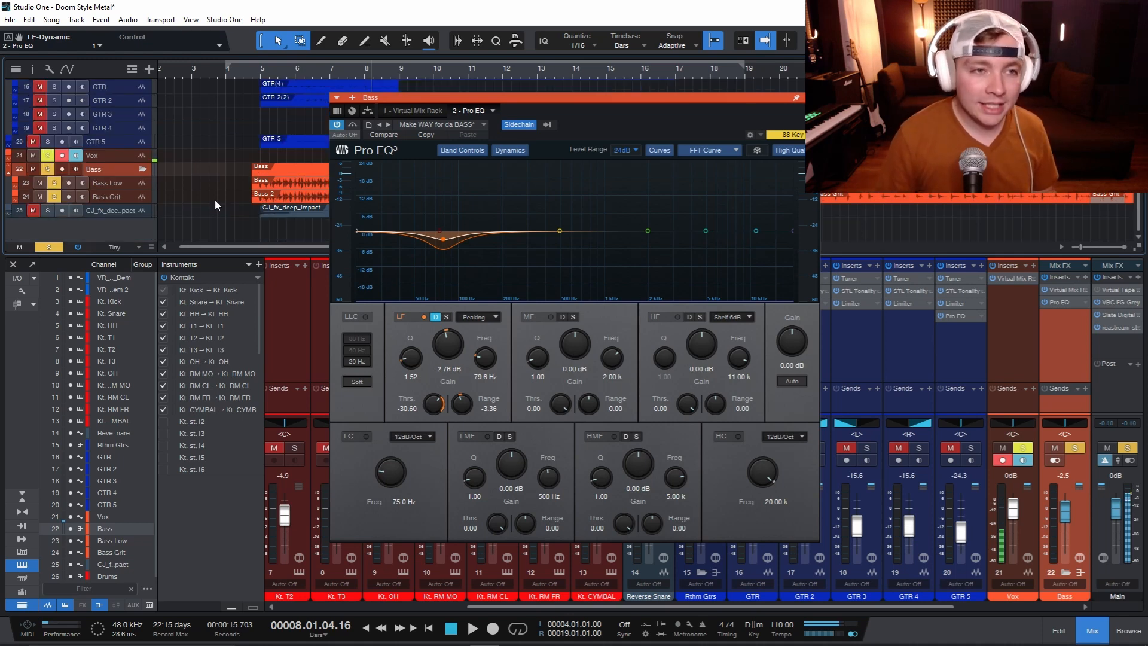
pyautogui.scroll(3, 213, 195)
pyautogui.click(48, 113)
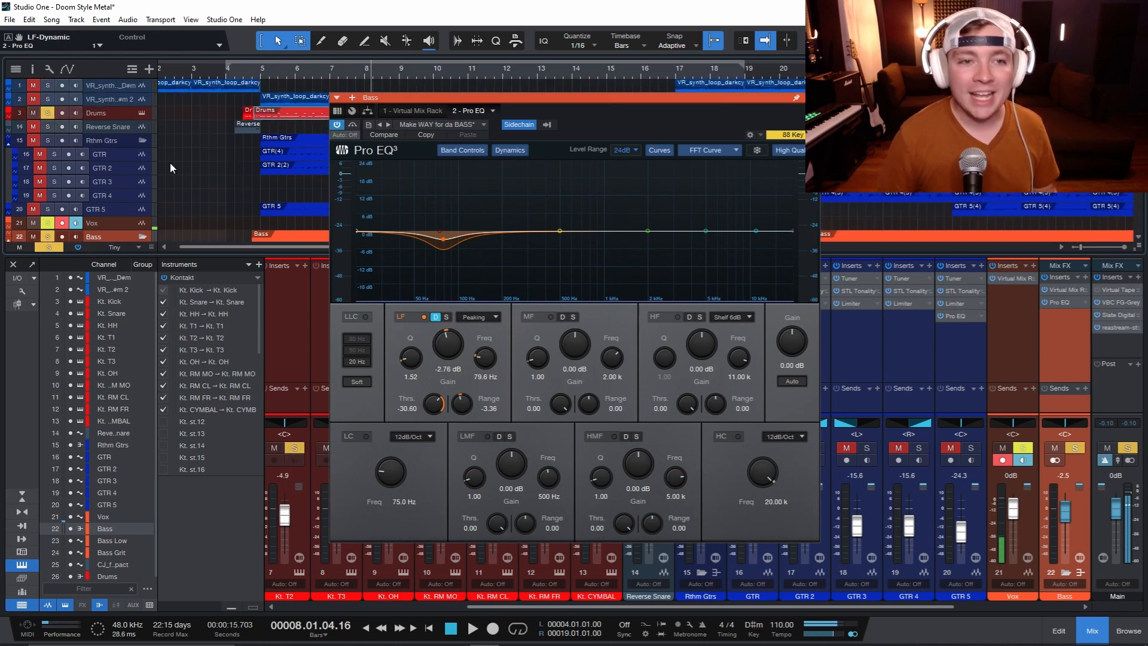
pyautogui.click(261, 70)
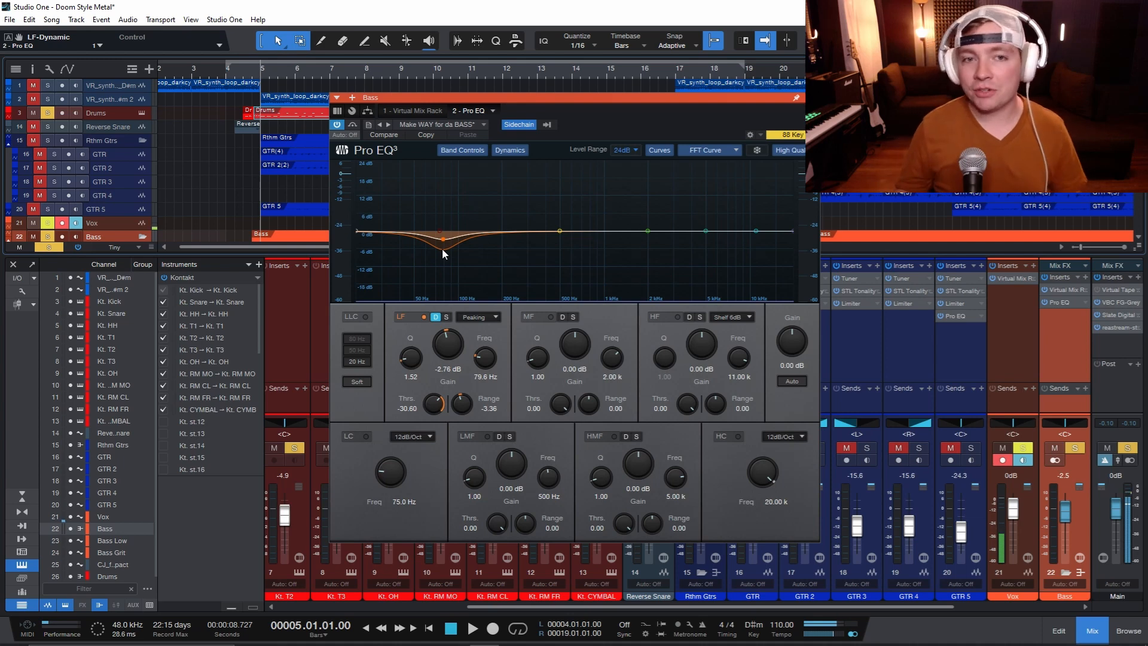
# Examine the sidechain setting and the list of sidechain sources for the Bass bus Pro EQ.
pyautogui.click(518, 125)
pyautogui.click(518, 125)
pyautogui.click(547, 124)
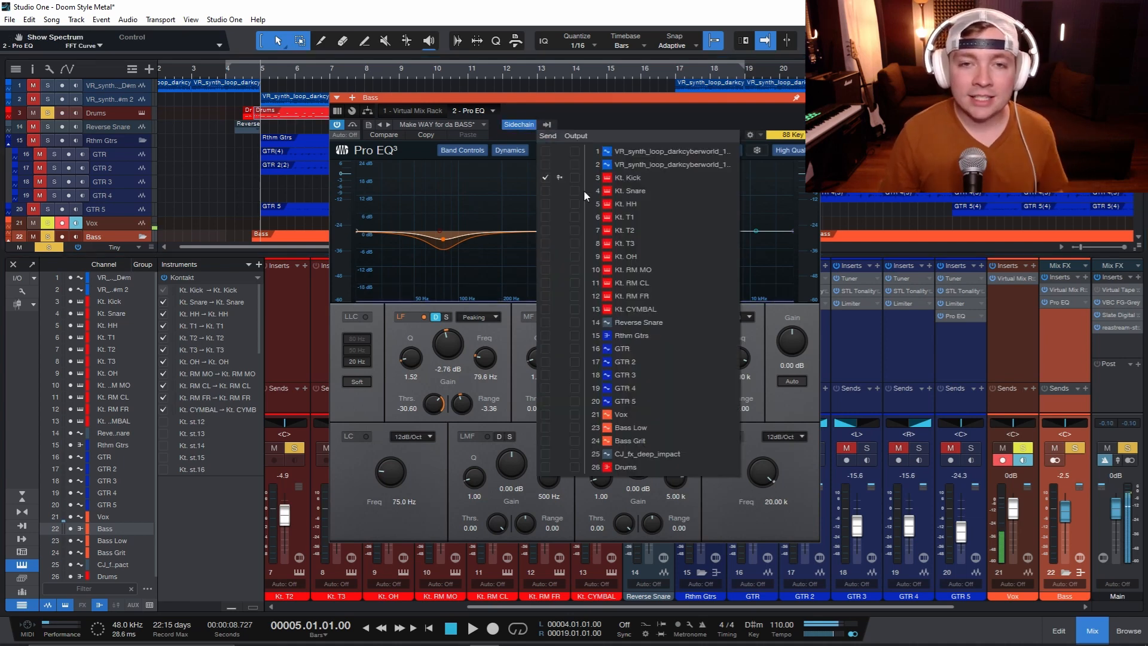
pyautogui.click(579, 110)
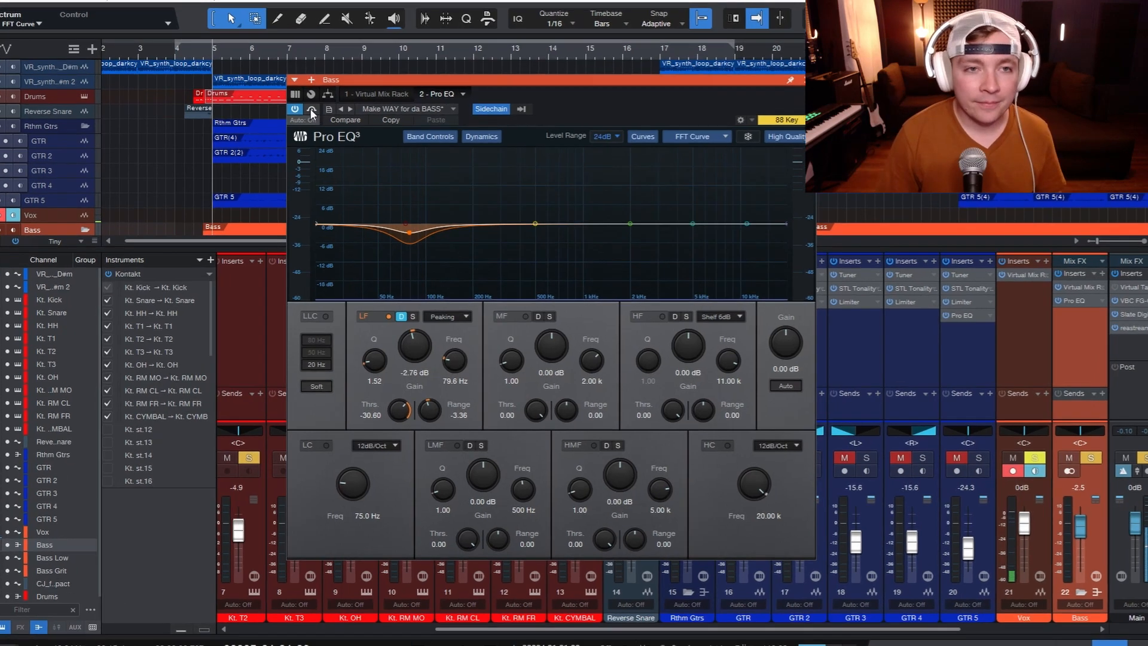
# Play the drums and bass and compare the sound with the Bass Pro EQ active and bypassed.
pyautogui.press('space')
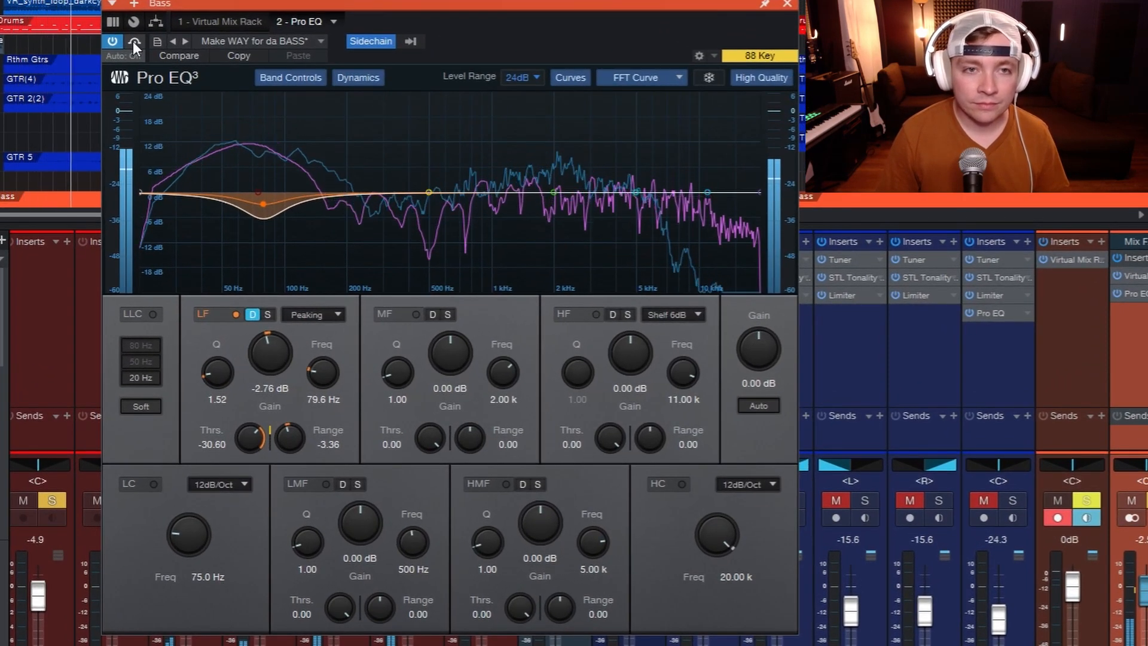
pyautogui.click(134, 42)
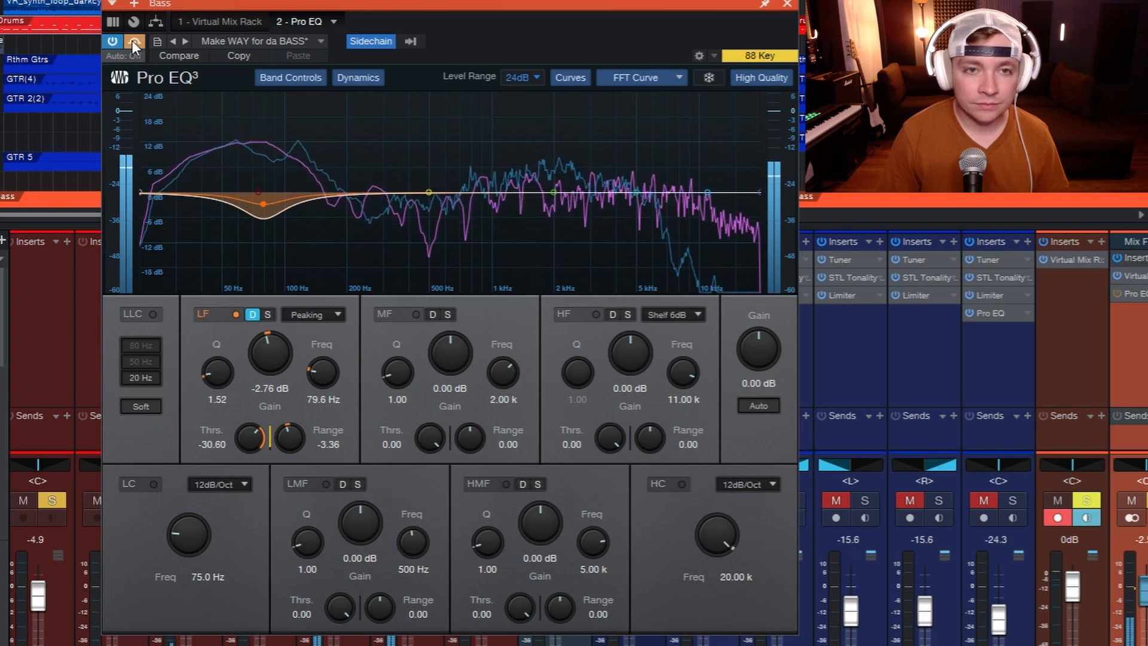
pyautogui.click(134, 41)
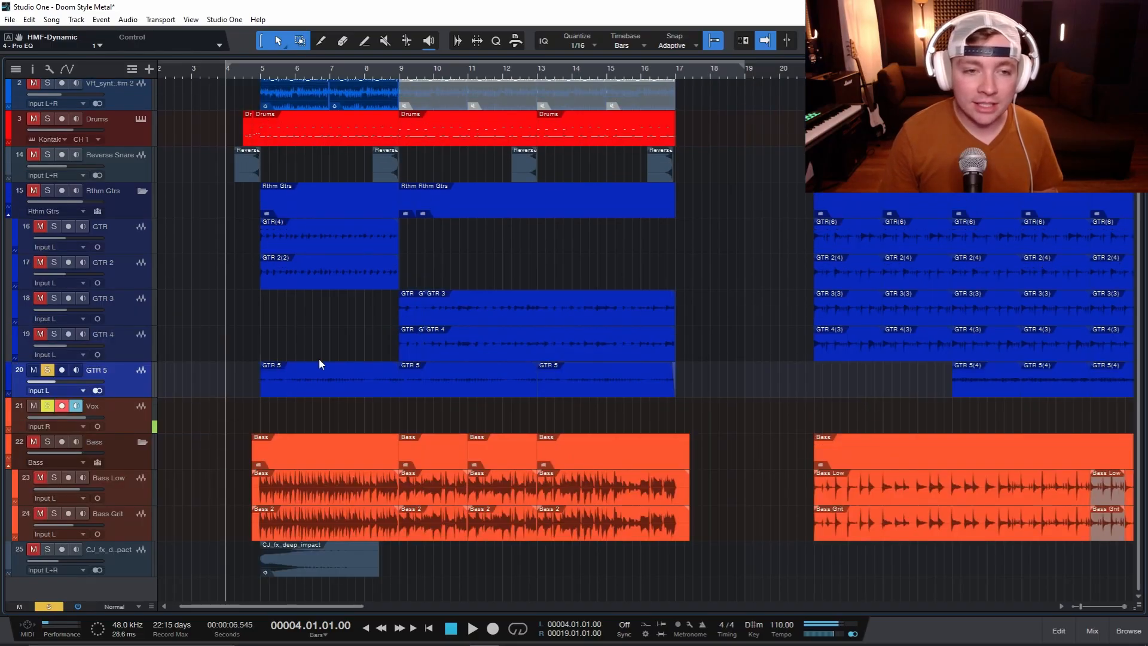
# Listen to the soloed GTR 5 track from bar 5 and stop playback.
pyautogui.click(261, 346)
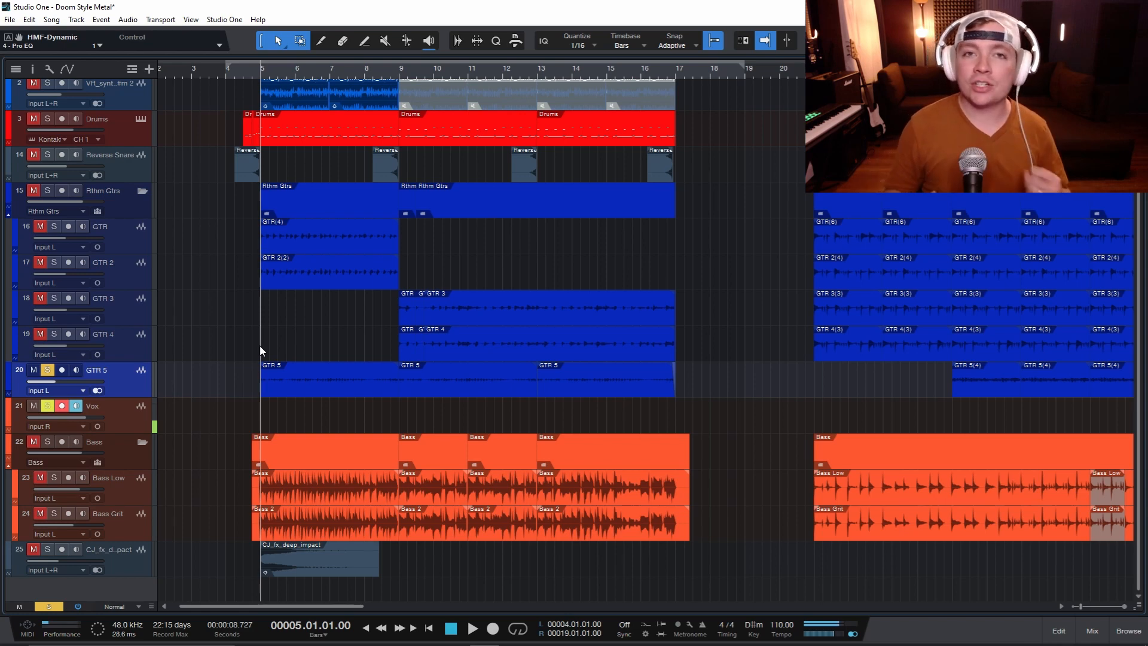
pyautogui.press('space')
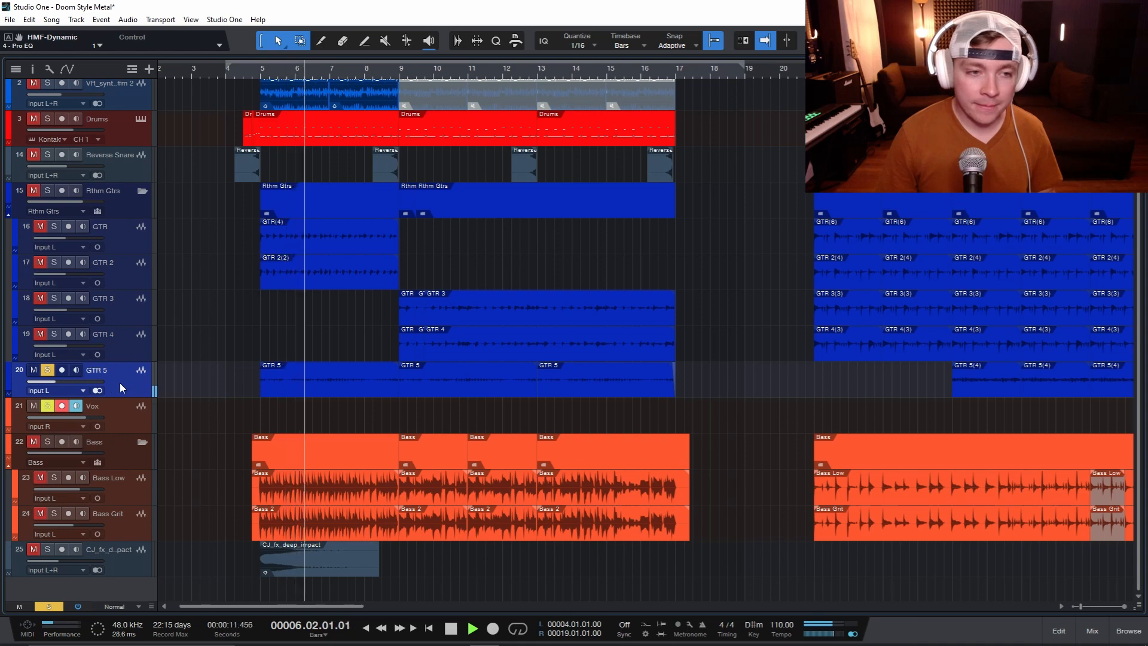
pyautogui.press('space')
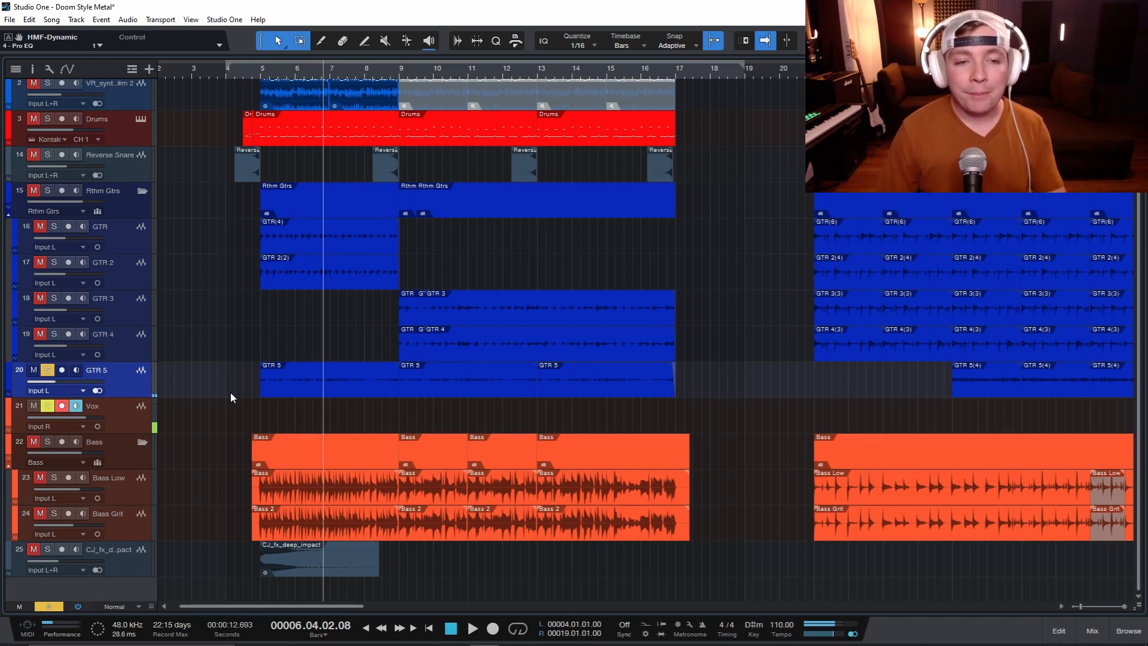
# Bring up GTR 5's Pro EQ alongside the mixer and play the track with the HMF band's dynamic mode off.
pyautogui.press('F3')
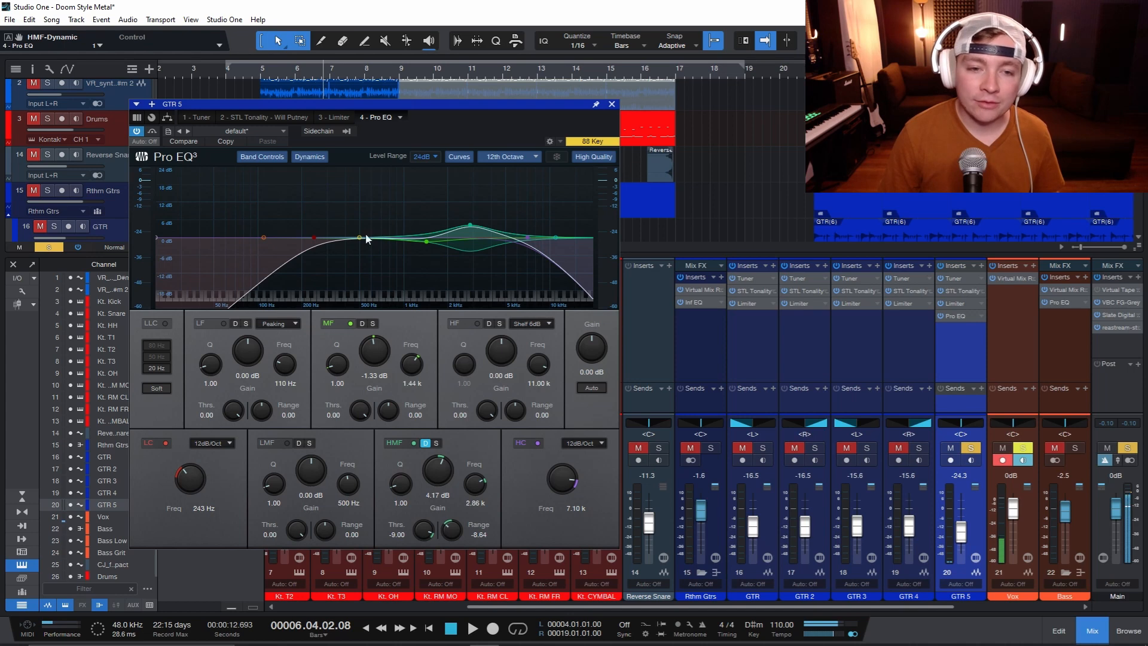
pyautogui.moveTo(353, 120); pyautogui.dragTo(709, 107)
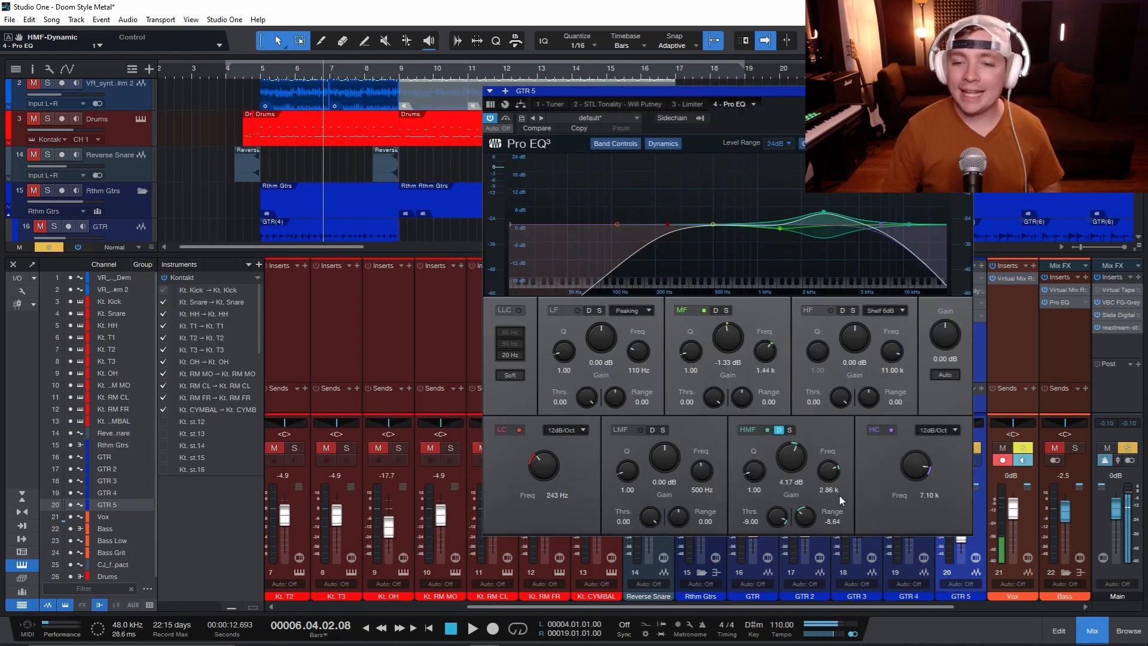
pyautogui.click(779, 430)
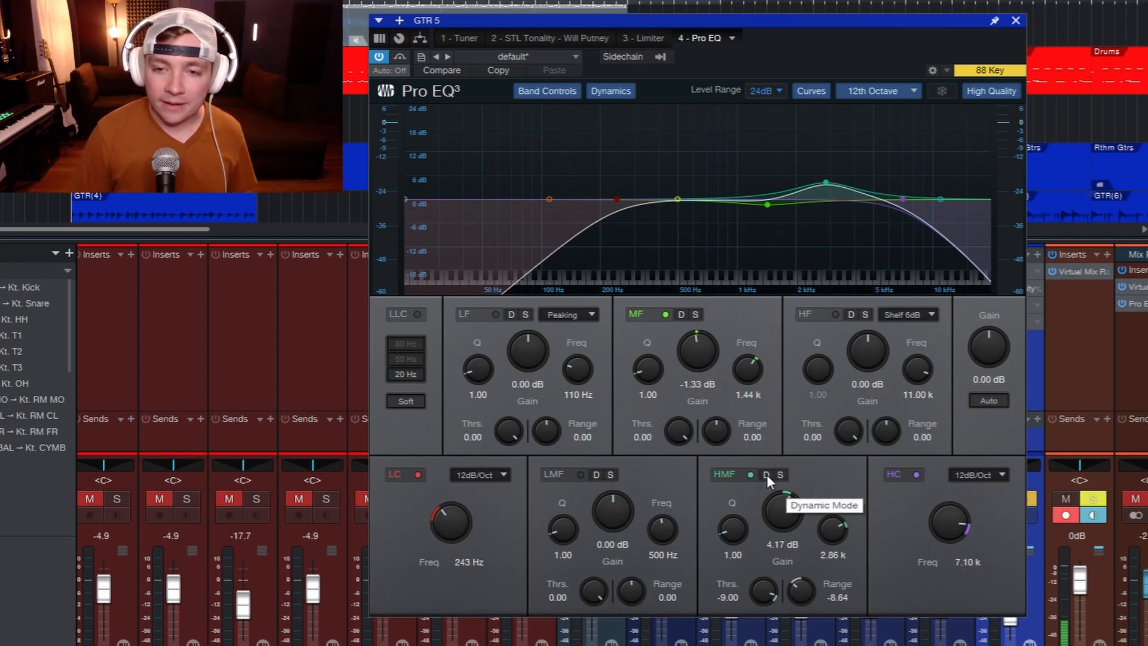
pyautogui.press('space')
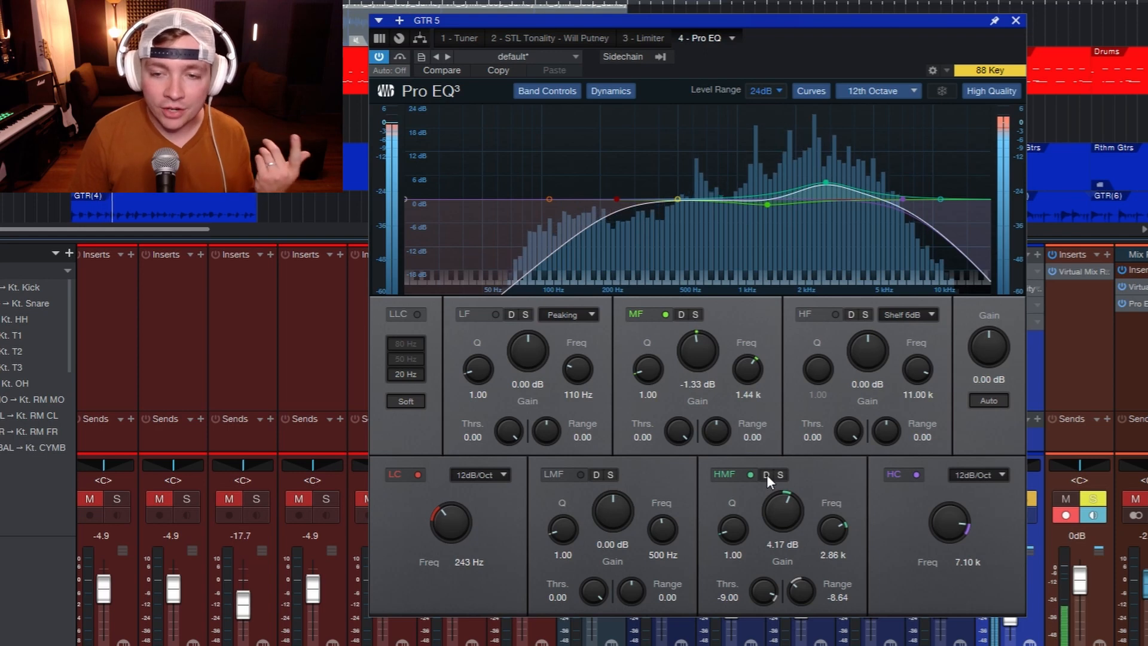
# Compare GTR 5's HMF band with dynamic mode on and off, leave it on, and unsolo the track.
pyautogui.click(766, 475)
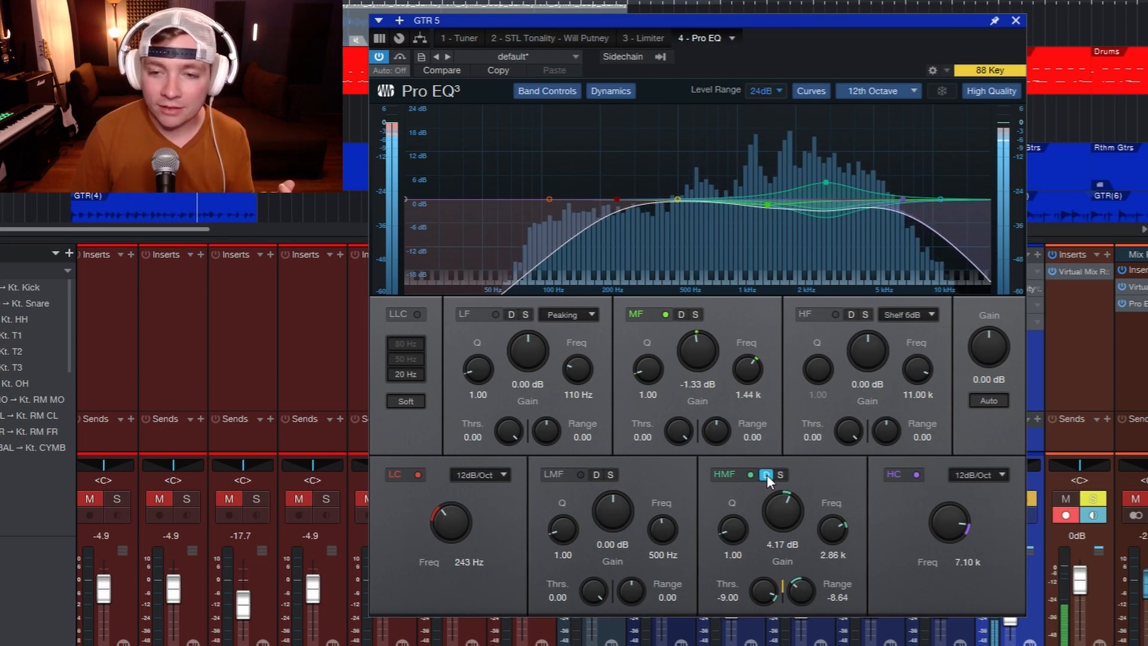
pyautogui.click(767, 475)
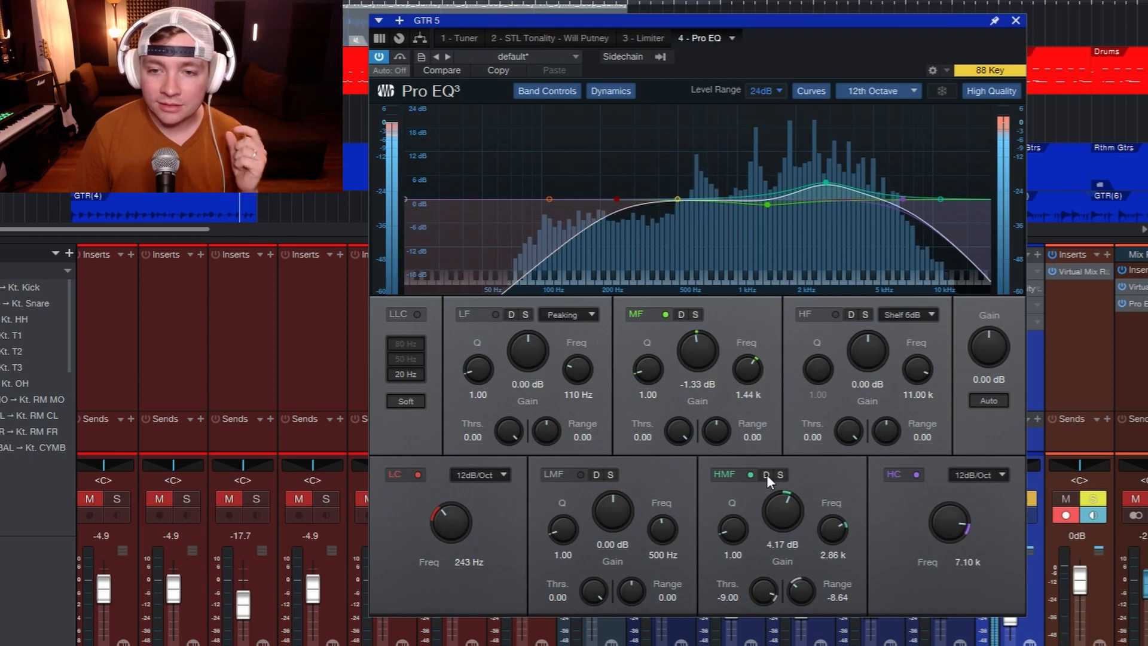
pyautogui.click(767, 475)
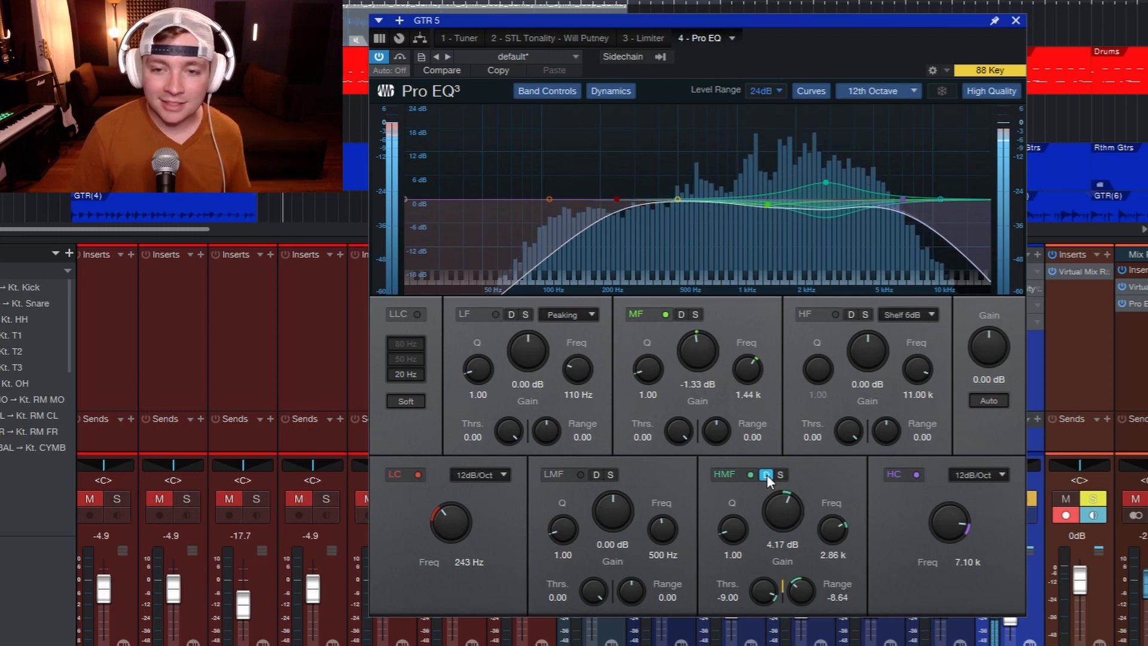
pyautogui.click(1032, 499)
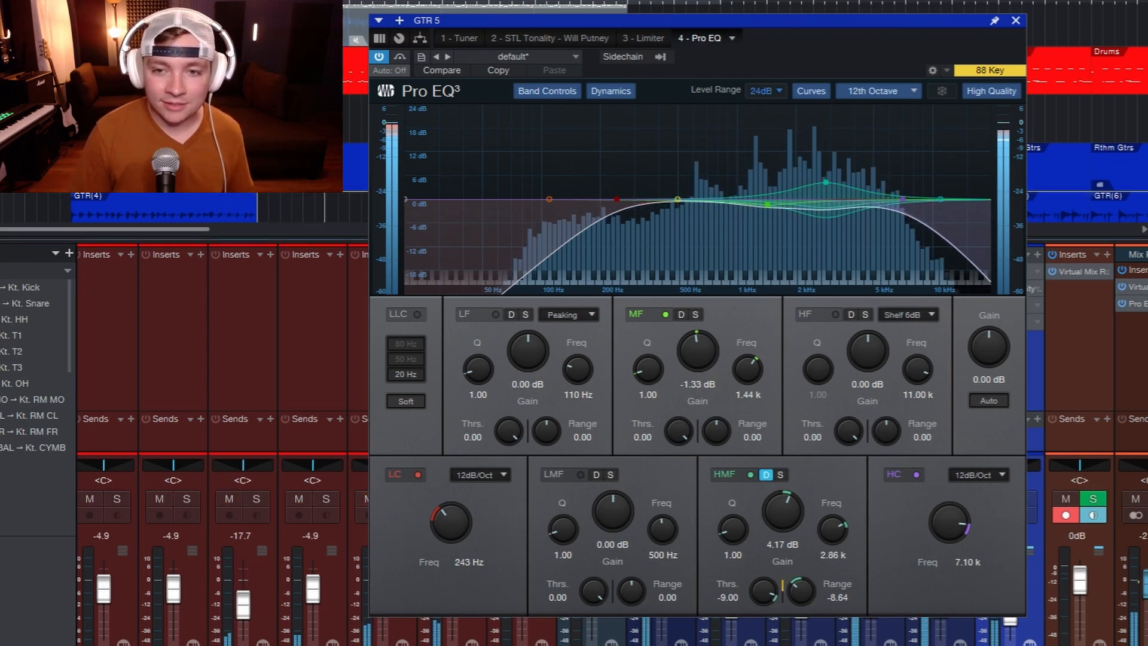